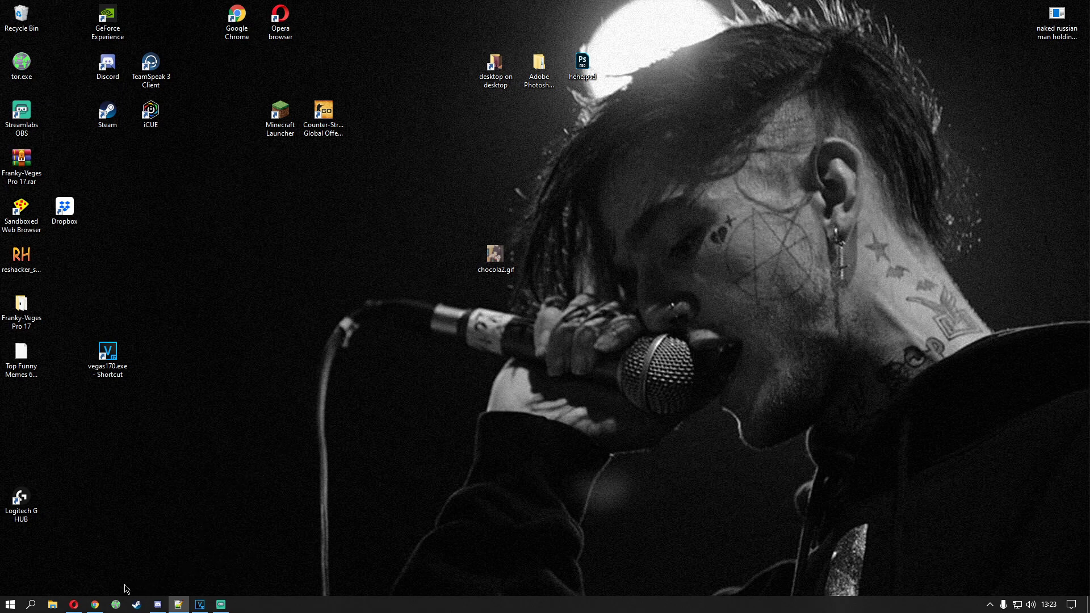
Step: Switch to Chrome and look over the workshop showcases on the Steam profile
{"action": "left_click", "coordinate": [94, 605]}
{"action": "scroll", "coordinate": [369, 454], "scroll_direction": "down", "scroll_amount": 5}
{"action": "scroll", "coordinate": [386, 477], "scroll_direction": "up", "scroll_amount": 5}
{"action": "scroll", "coordinate": [401, 498], "scroll_direction": "down", "scroll_amount": 7}
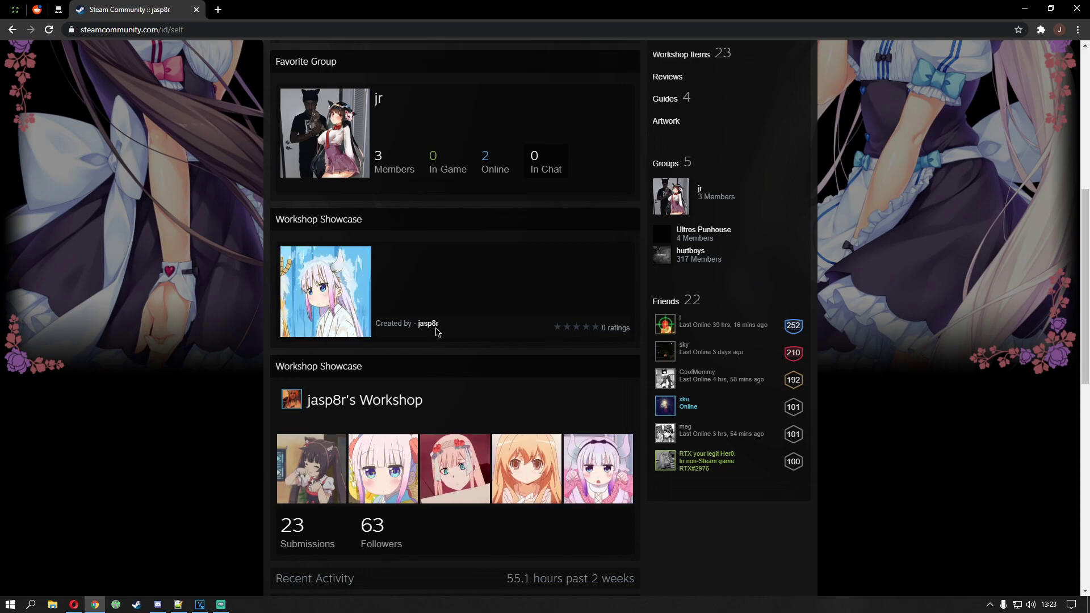
{"action": "scroll", "coordinate": [436, 339], "scroll_direction": "up", "scroll_amount": 3}
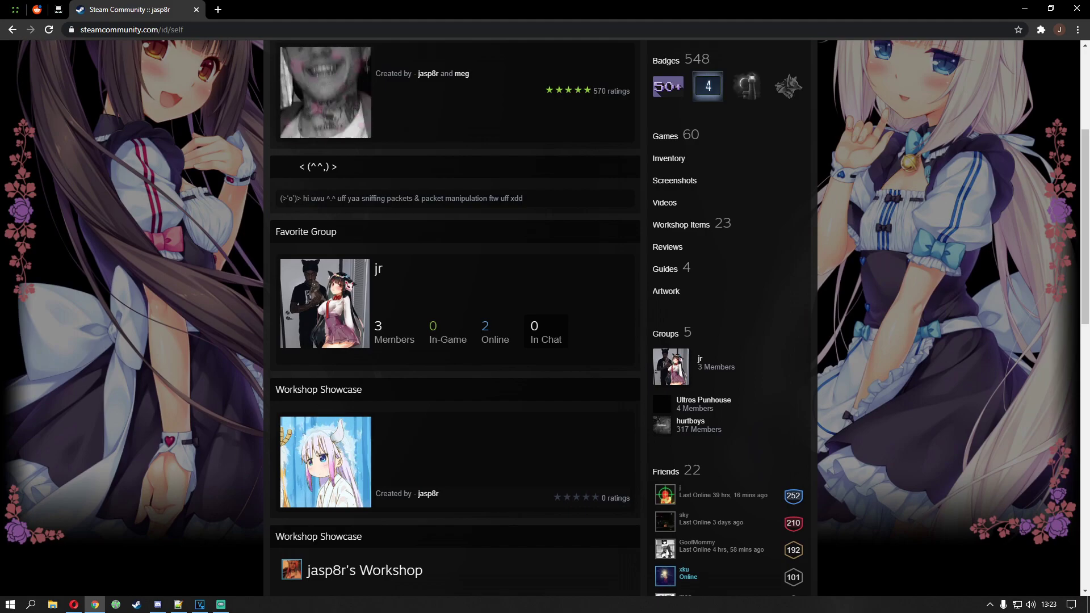
Step: Switch to Notepad++ and bring the note with the upload link and console string fully into view
{"action": "key", "text": "alt+Tab"}
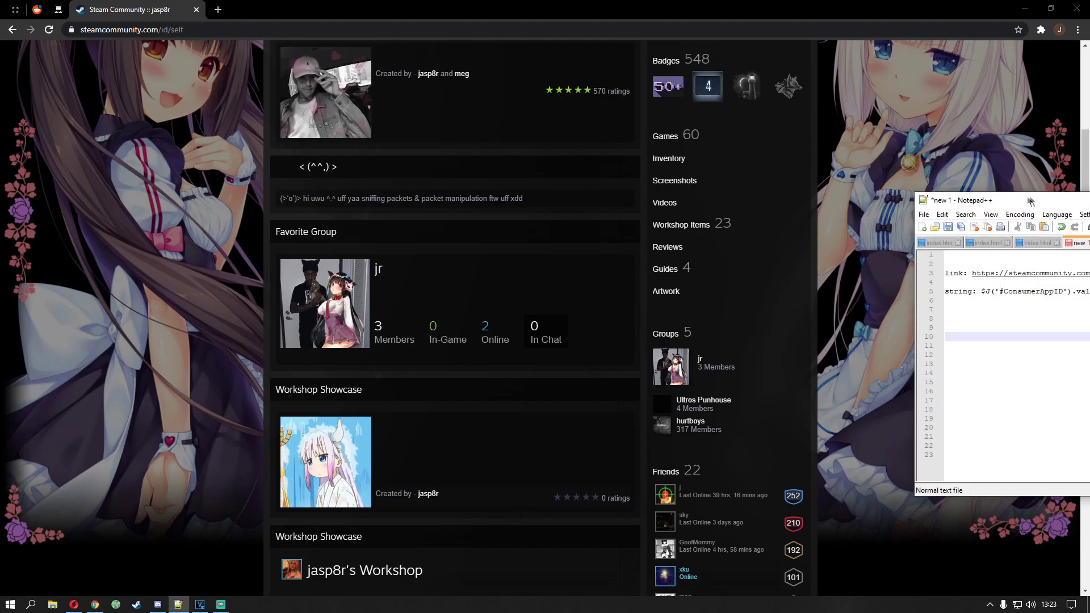
{"action": "left_click_drag", "start_coordinate": [1005, 198], "coordinate": [397, 186]}
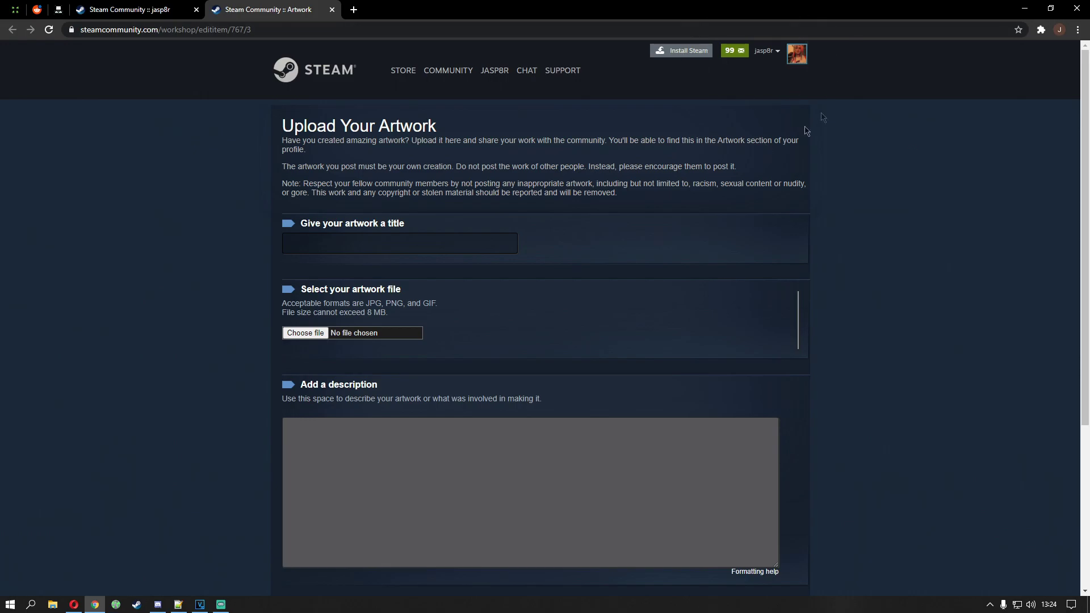
Step: Switch to Notepad++ and copy the whole $J console string from the note
{"action": "left_click", "coordinate": [158, 605]}
{"action": "left_click", "coordinate": [178, 605]}
{"action": "mouse_move", "coordinate": [756, 274]}
{"action": "left_mouse_down"}
{"action": "mouse_move", "coordinate": [293, 279]}
{"action": "mouse_move", "coordinate": [747, 280]}
{"action": "left_mouse_up"}
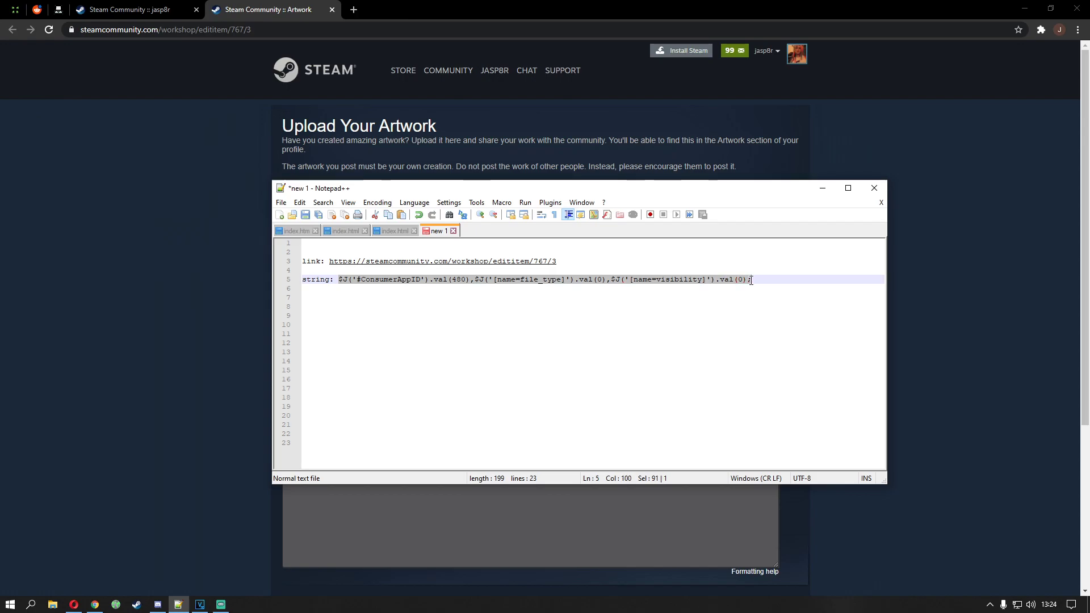
Step: In Chrome, run $J('#ConsumerAppID').val(480),$J('[name=file_type]').val(0),$J('[name=visibility]').val(0); in the artwork upload page's console, and close the developer tools
{"action": "key", "text": "alt+Tab"}
{"action": "right_click", "coordinate": [937, 163]}
{"action": "left_click", "coordinate": [959, 308]}
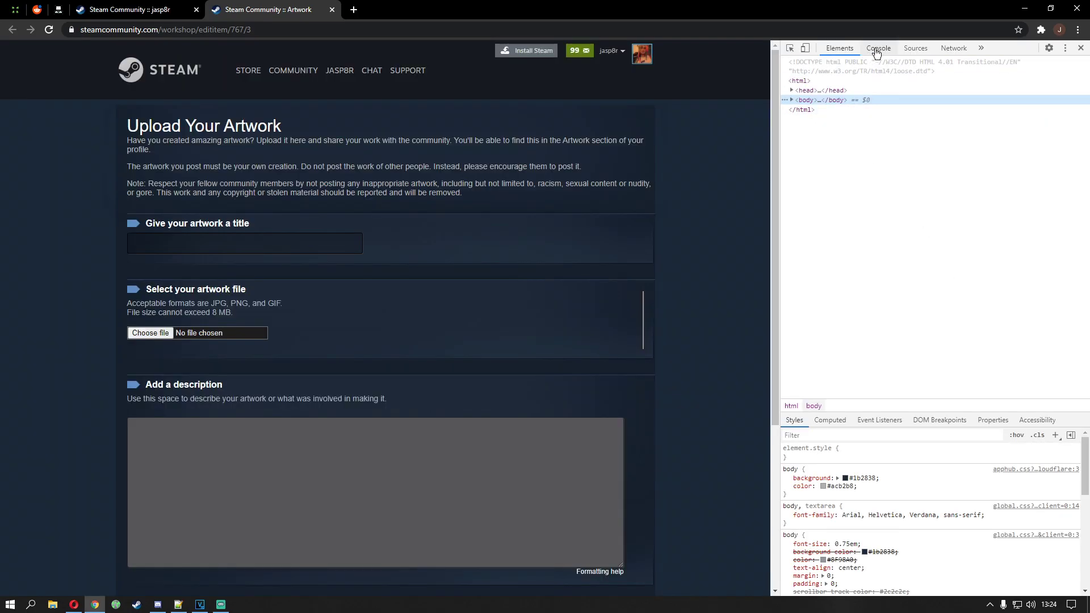
{"action": "left_click", "coordinate": [877, 50]}
{"action": "type", "text": "$J('#ConsumerAppID').val(480),$J('[name=file_type]').val(0),$J('[name=visibility]').val(0);"}
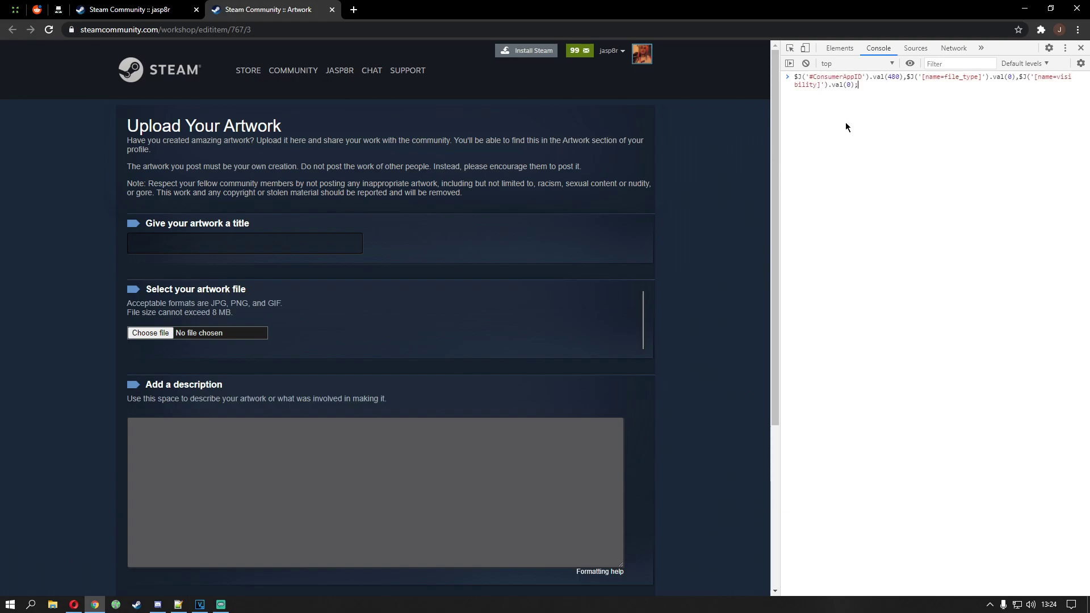
{"action": "key", "text": "Return"}
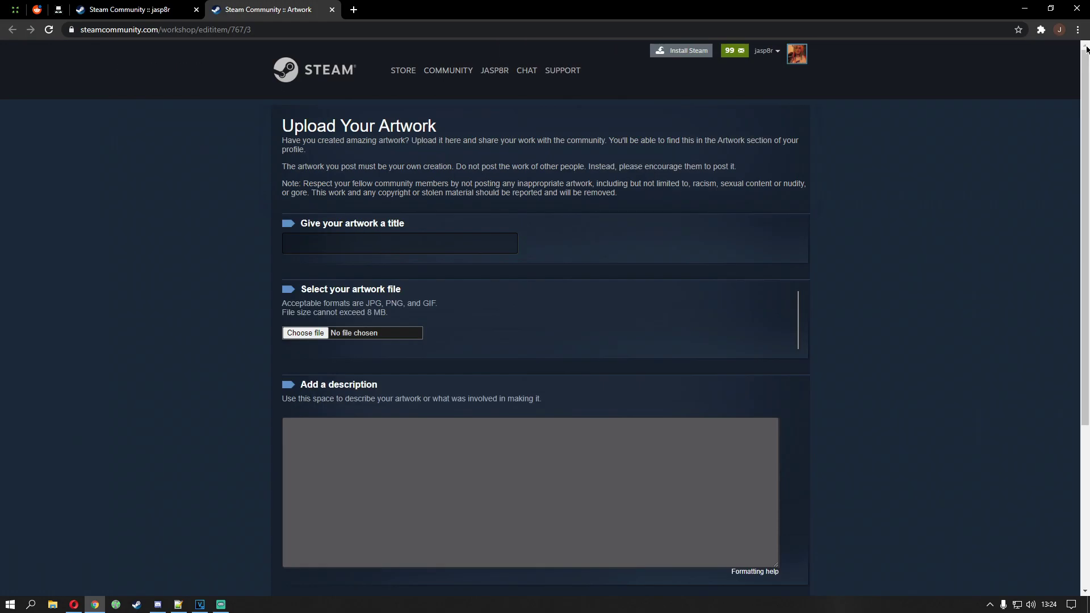
{"action": "left_click", "coordinate": [1081, 49]}
Step: Copy the single blank character from line 8 of the Notepad++ note into the artwork's title on the upload page
{"action": "left_click", "coordinate": [368, 247]}
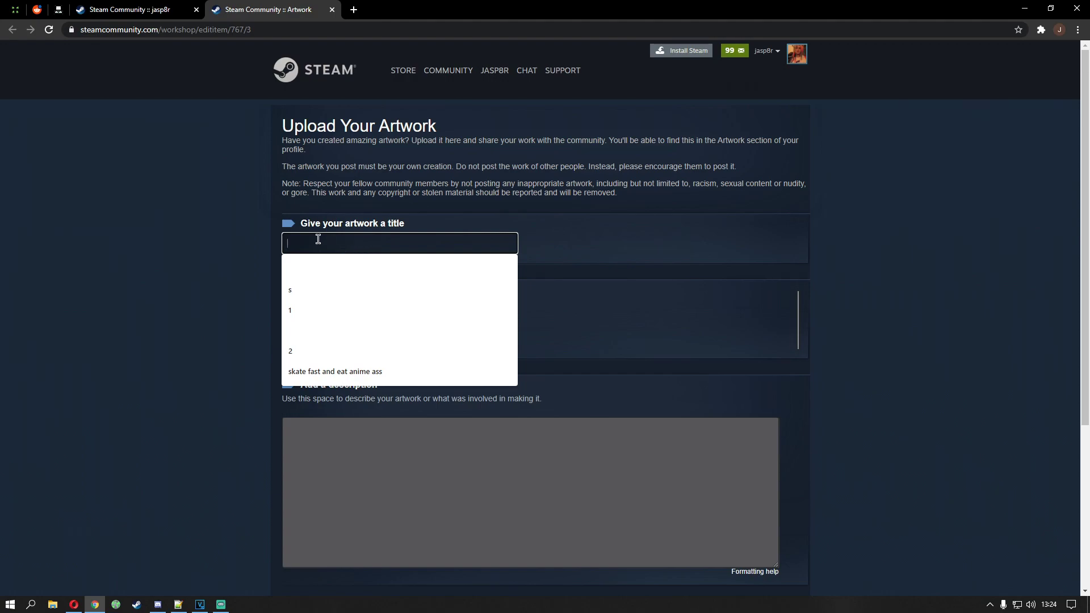
{"action": "left_click", "coordinate": [196, 234]}
{"action": "left_click", "coordinate": [180, 604]}
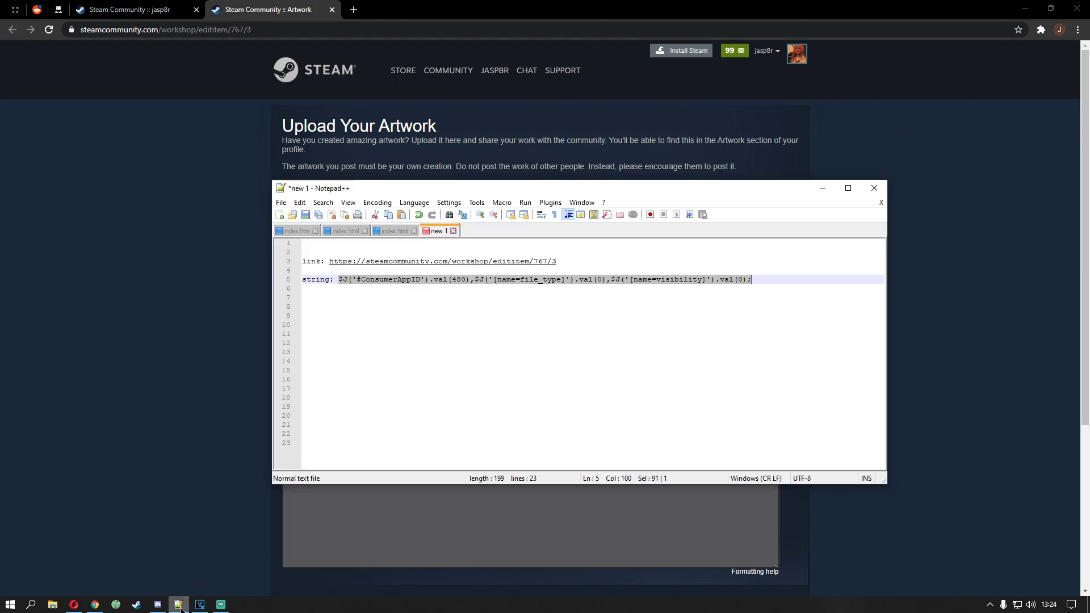
{"action": "left_click_drag", "start_coordinate": [636, 194], "coordinate": [776, 188]}
{"action": "left_click", "coordinate": [473, 298]}
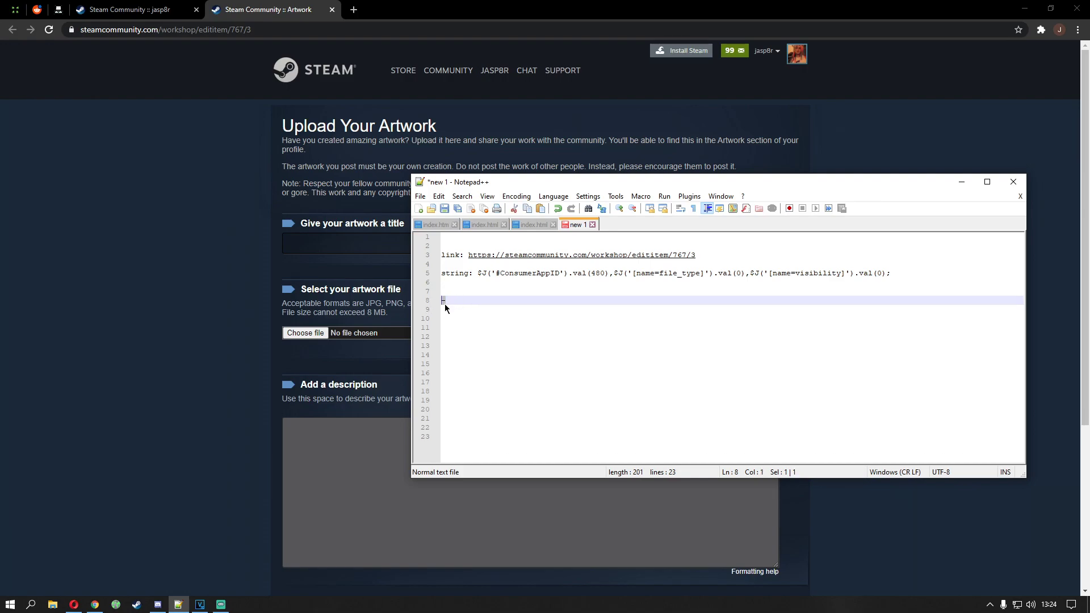
{"action": "left_click", "coordinate": [356, 244]}
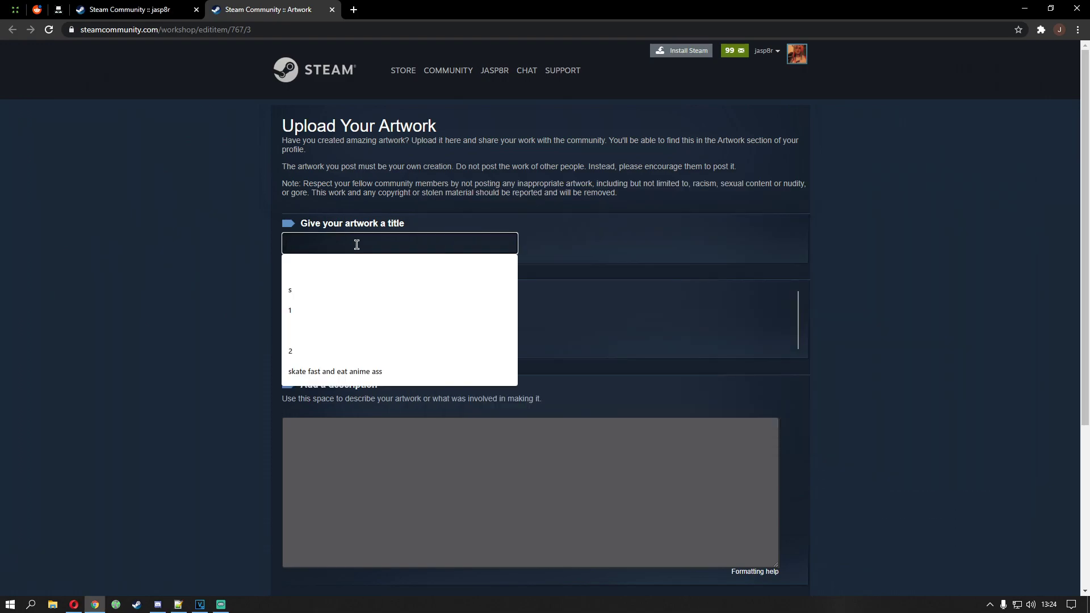
{"action": "left_click", "coordinate": [325, 456]}
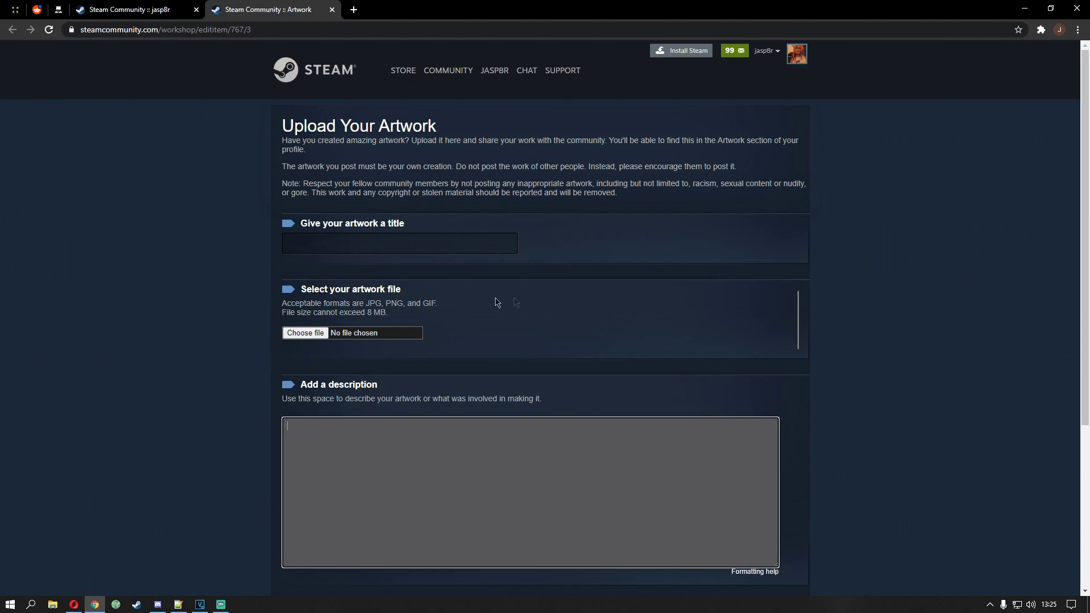
Step: Upload 50d3d386a597d32219cbc461e2efcb83 (1).gif as the artwork file, certifying that it is your own creation
{"action": "left_click", "coordinate": [327, 333]}
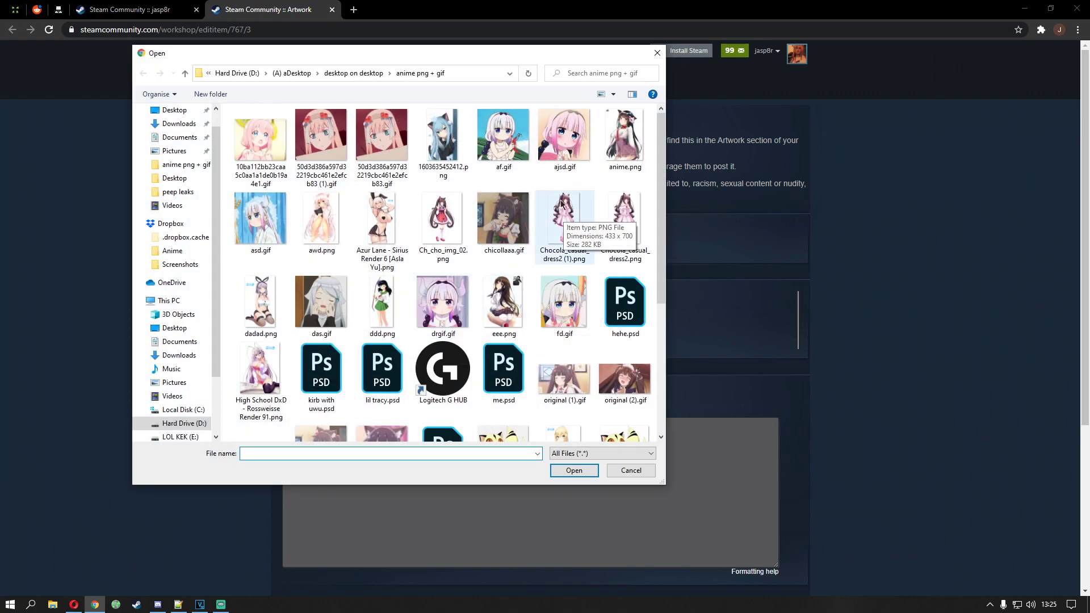
{"action": "double_click", "coordinate": [321, 139]}
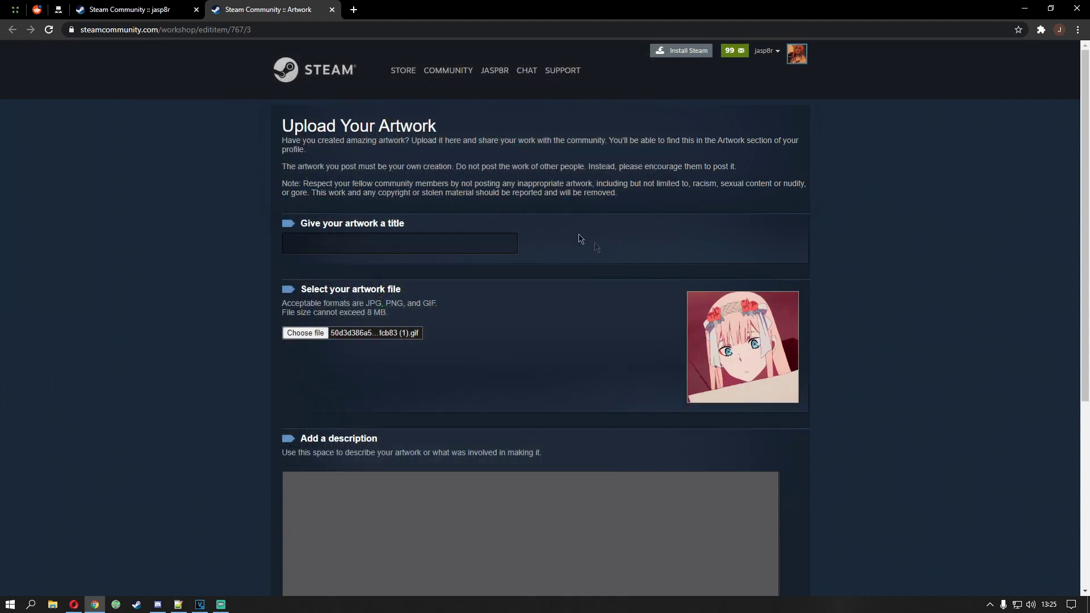
{"action": "scroll", "coordinate": [563, 230], "scroll_direction": "down", "scroll_amount": 5}
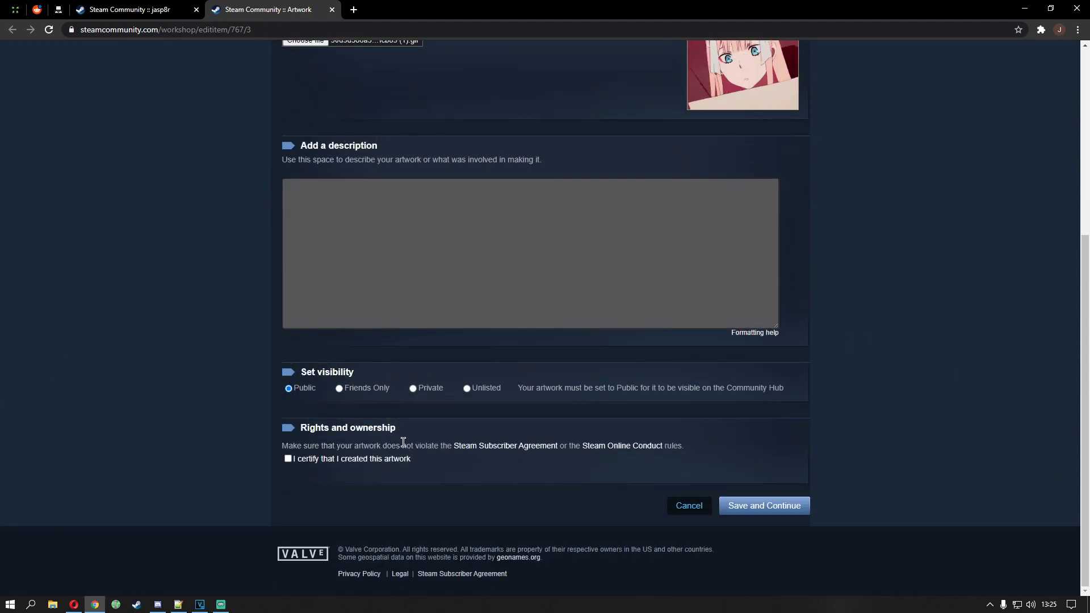
{"action": "left_click", "coordinate": [288, 460]}
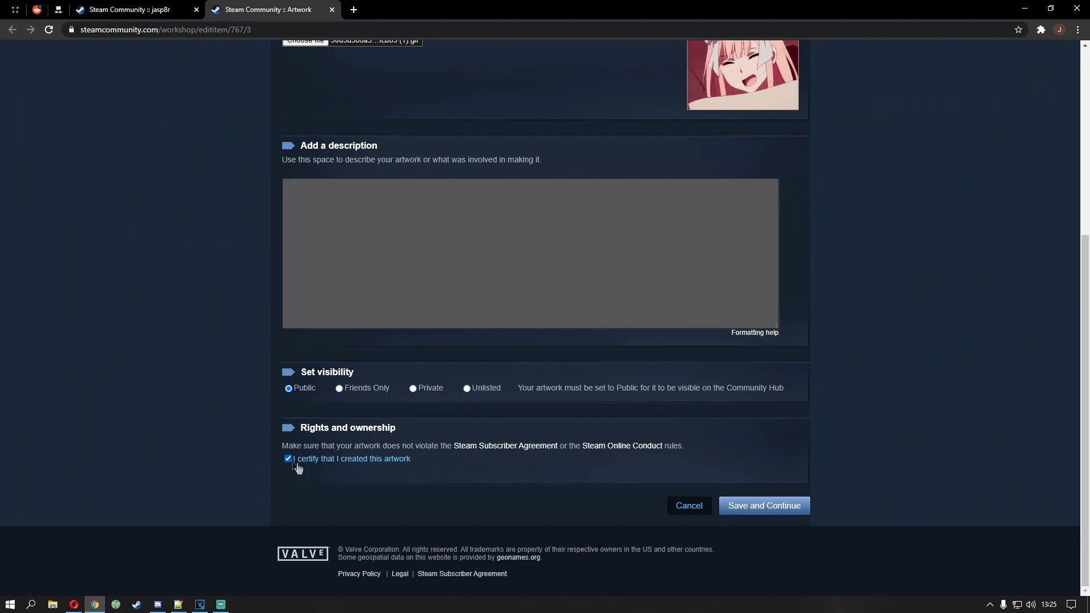
{"action": "left_click", "coordinate": [743, 506]}
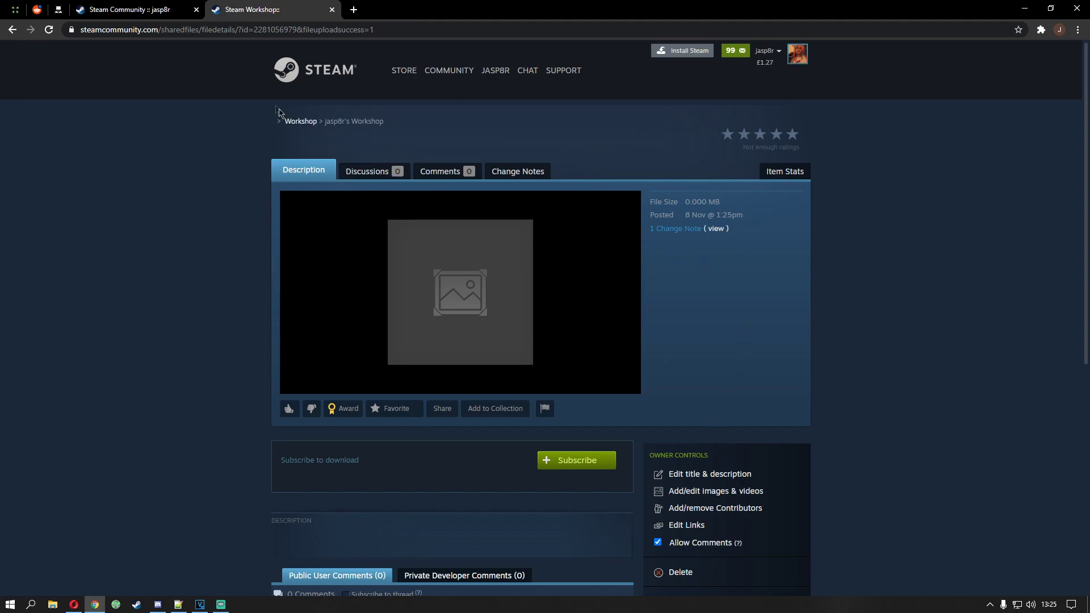
Step: Open your own Steam profile and look over its workshop showcases
{"action": "left_click", "coordinate": [775, 53]}
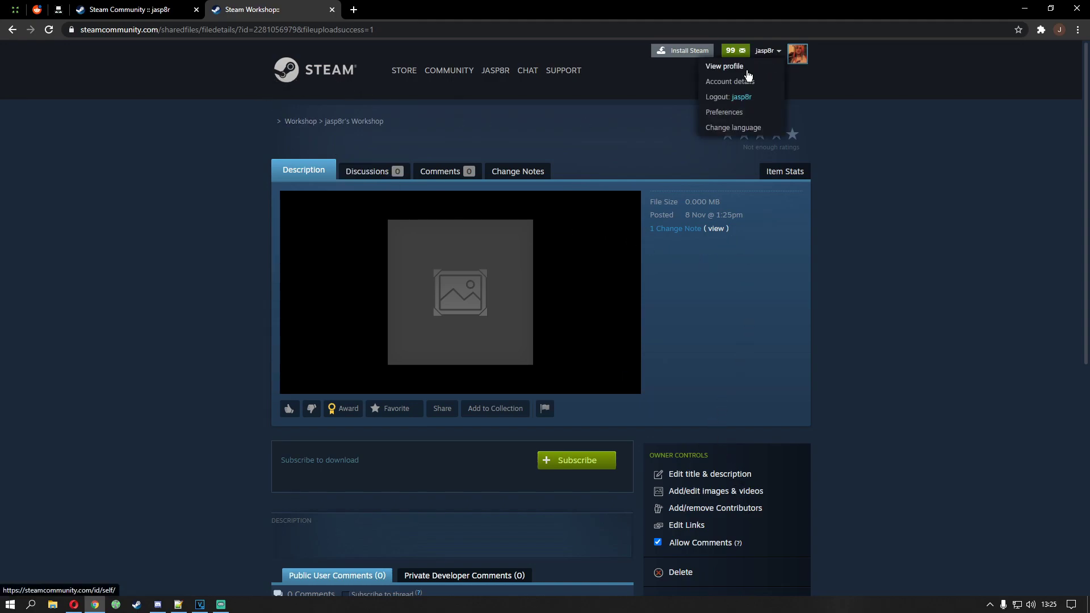
{"action": "left_click", "coordinate": [746, 72]}
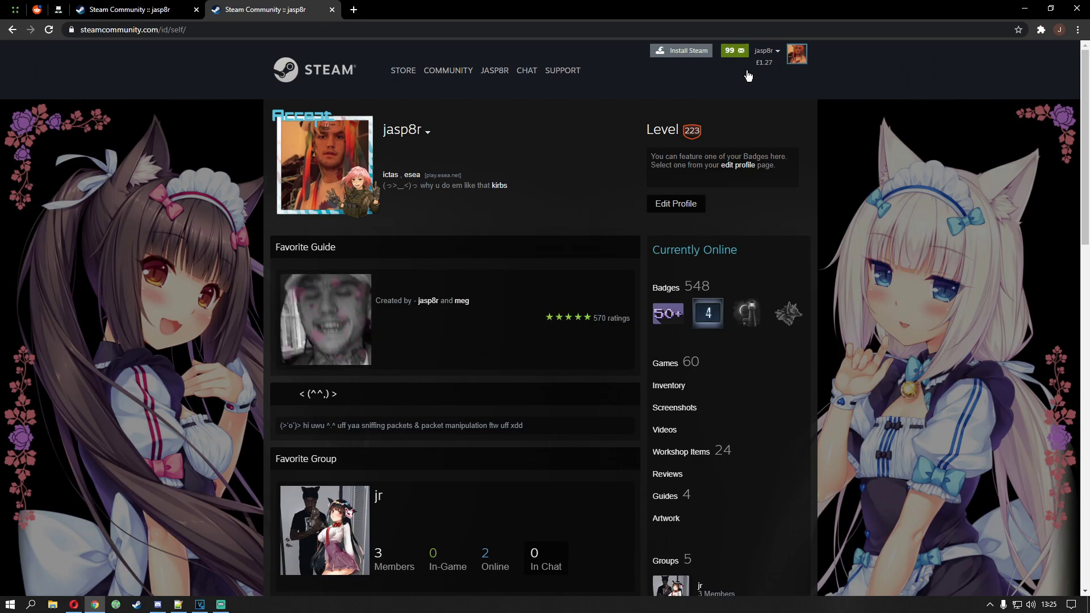
{"action": "scroll", "coordinate": [568, 232], "scroll_direction": "down", "scroll_amount": 7}
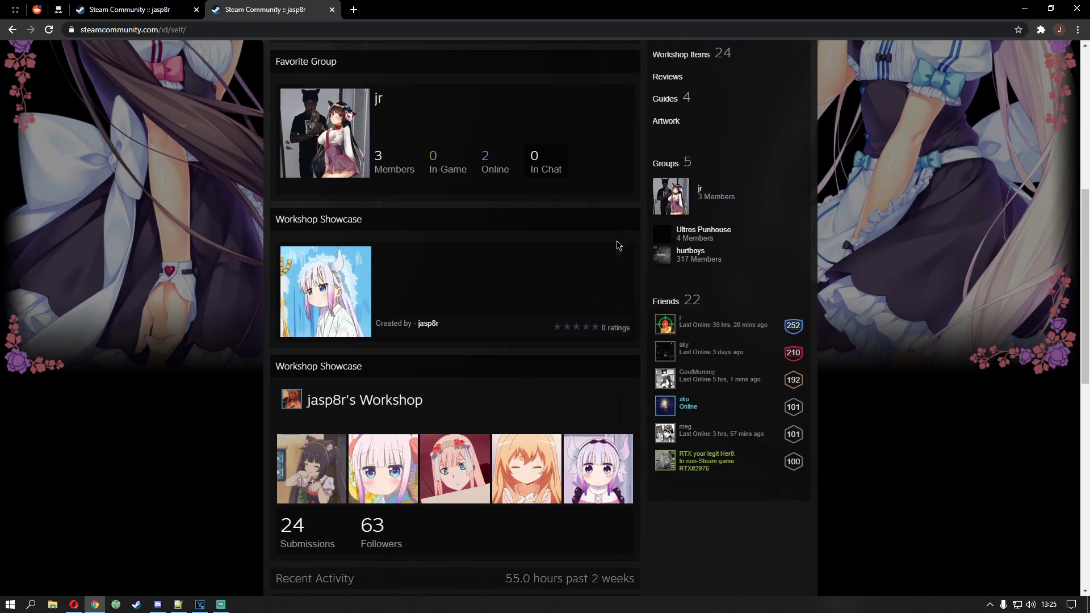
{"action": "scroll", "coordinate": [620, 241], "scroll_direction": "up", "scroll_amount": 7}
Step: Open the profile's Featured Showcase settings for editing
{"action": "left_click", "coordinate": [682, 206]}
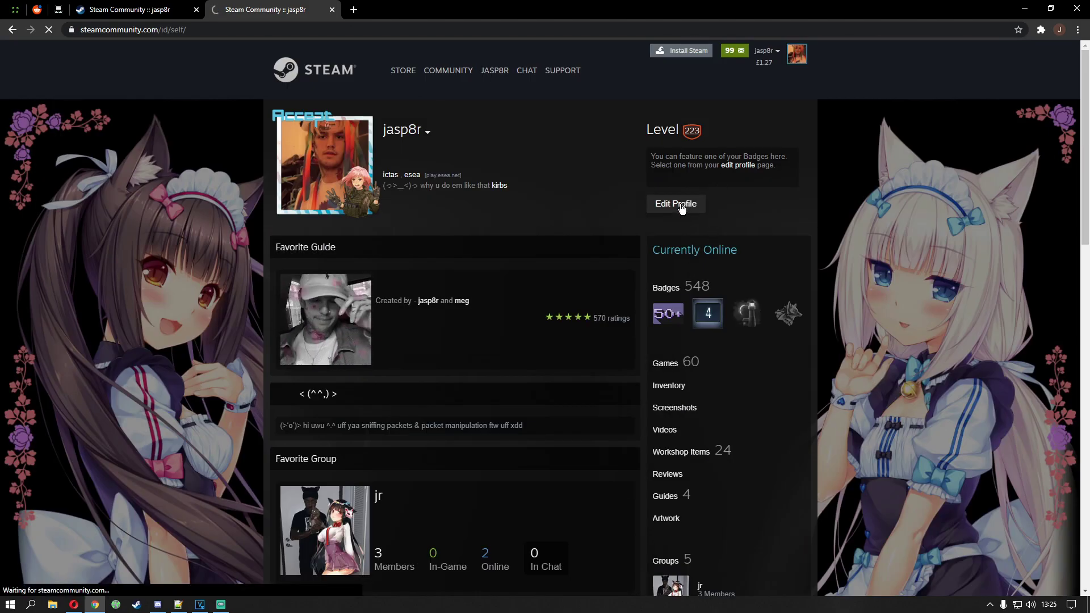
{"action": "scroll", "coordinate": [494, 353], "scroll_direction": "down", "scroll_amount": 3}
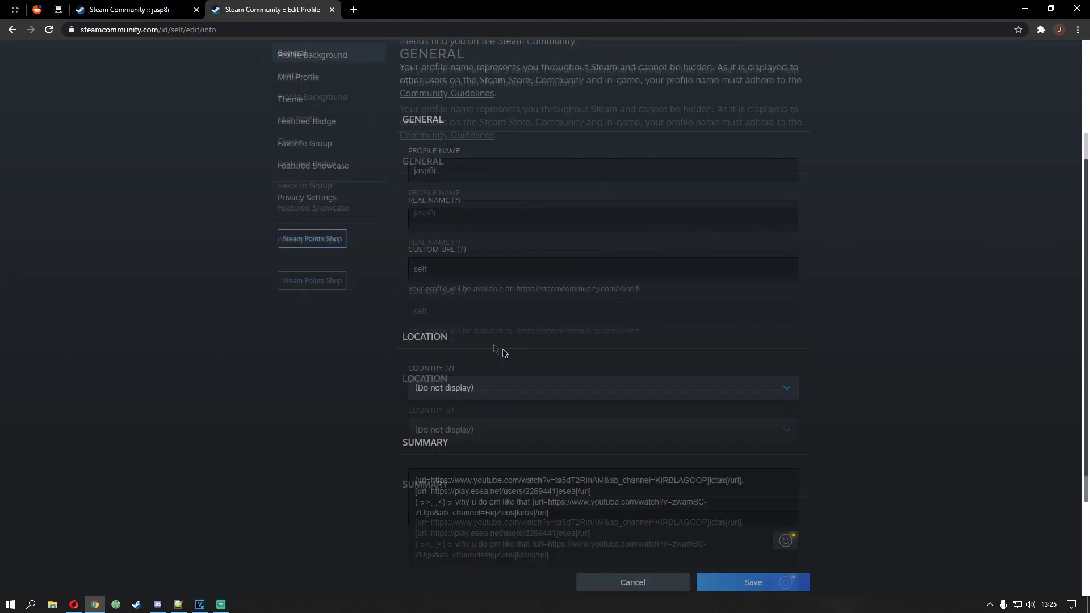
{"action": "scroll", "coordinate": [369, 312], "scroll_direction": "up", "scroll_amount": 2}
{"action": "left_click", "coordinate": [318, 295]}
Step: Set the newly uploaded workshop item as the featured item of the Workshop Showcase and save the profile
{"action": "scroll", "coordinate": [540, 354], "scroll_direction": "down", "scroll_amount": 9}
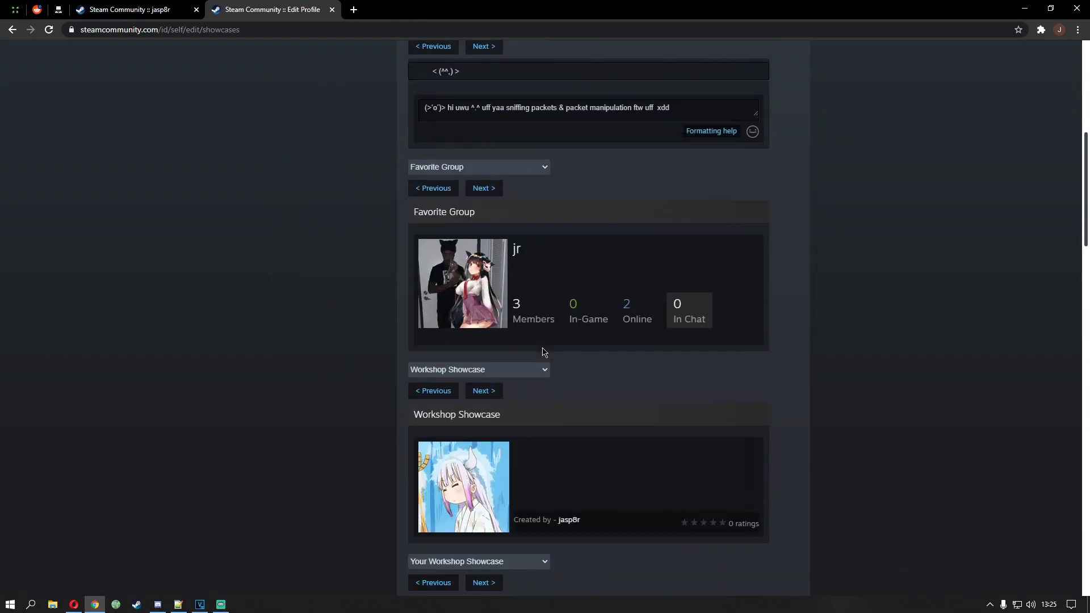
{"action": "left_click", "coordinate": [461, 331]}
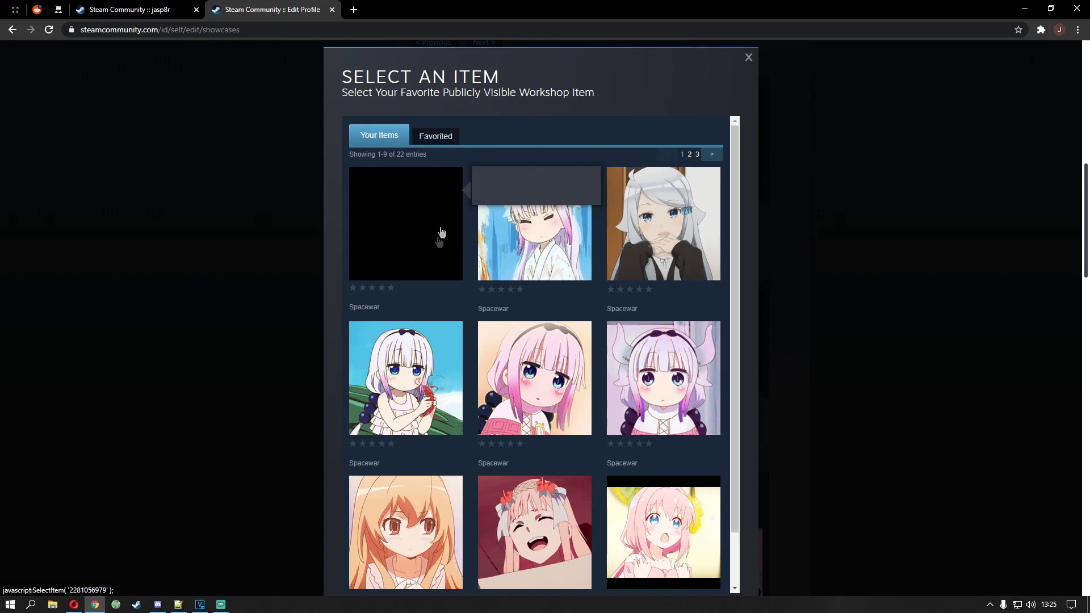
{"action": "left_click", "coordinate": [438, 237]}
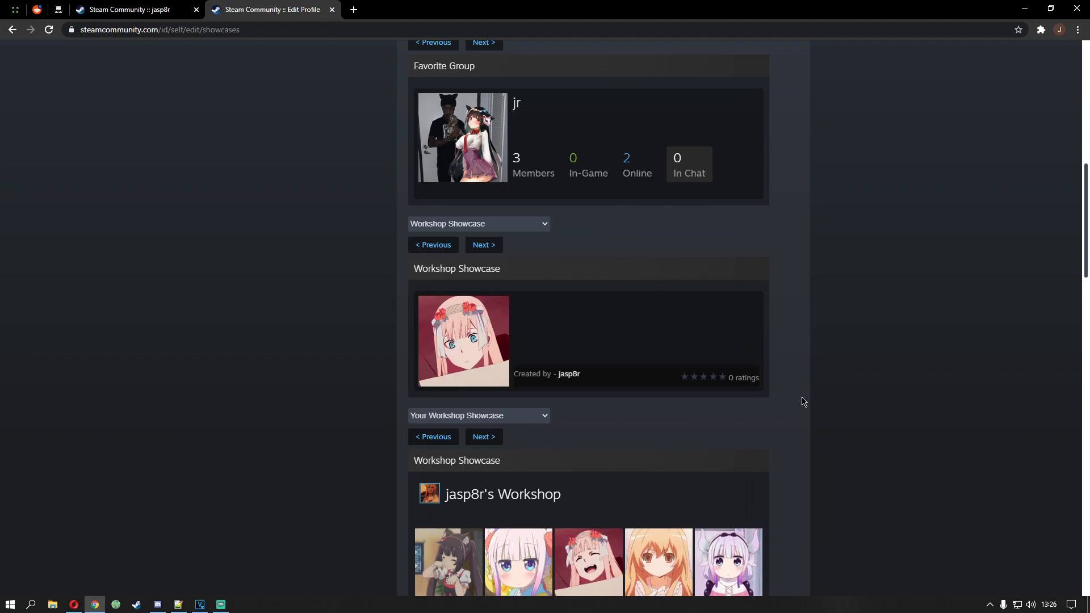
{"action": "scroll", "coordinate": [592, 343], "scroll_direction": "up", "scroll_amount": 4}
{"action": "scroll", "coordinate": [592, 343], "scroll_direction": "down", "scroll_amount": 20}
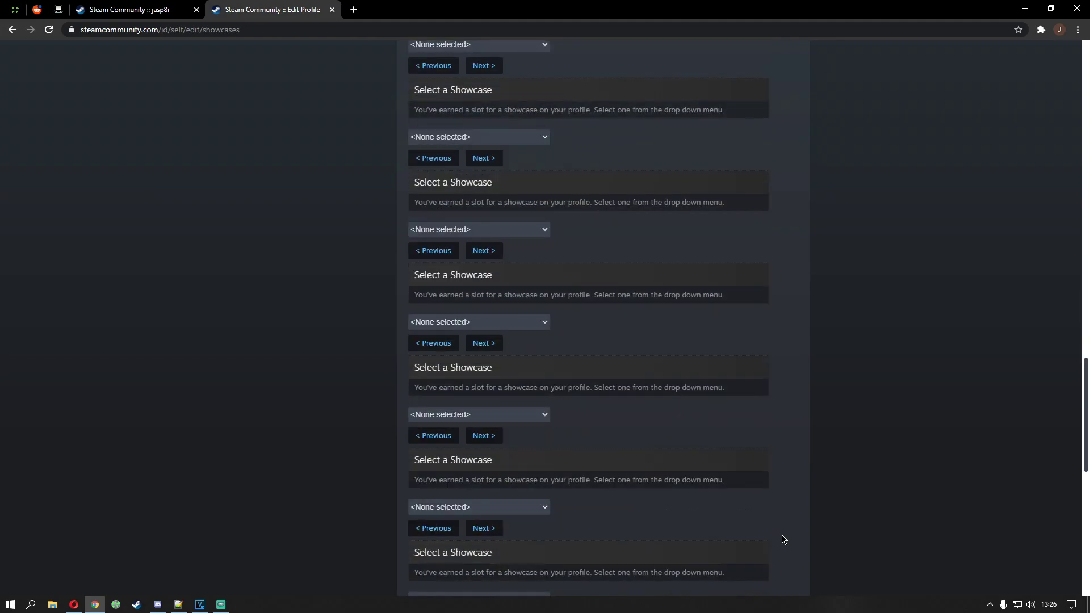
{"action": "left_click", "coordinate": [753, 438]}
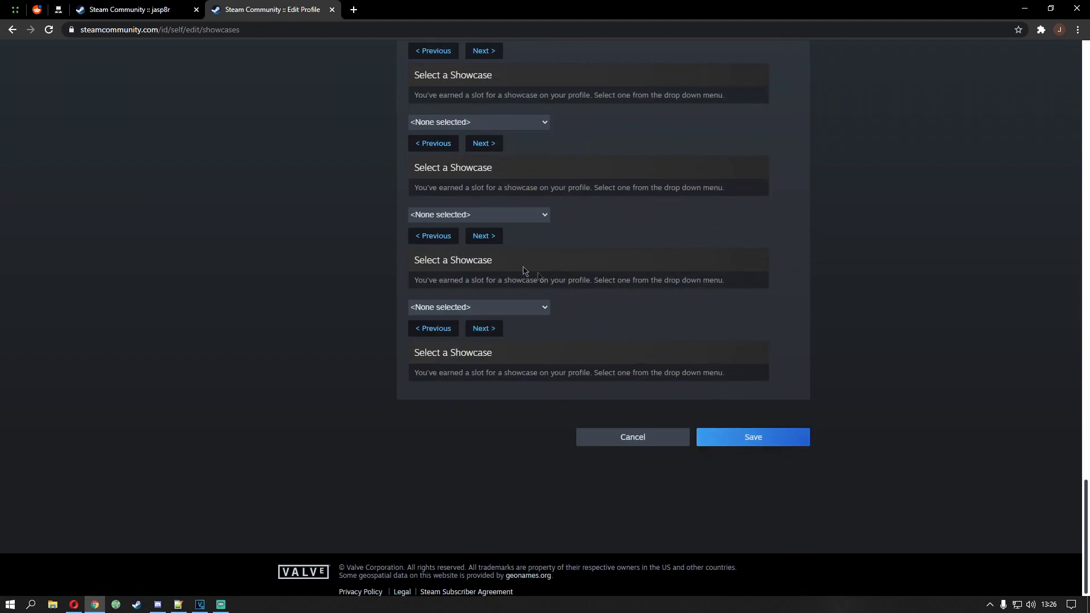
Step: Return to the profile page and examine the updated Workshop Showcase and the other showcases
{"action": "scroll", "coordinate": [511, 278], "scroll_direction": "up", "scroll_amount": 4}
{"action": "scroll", "coordinate": [499, 290], "scroll_direction": "up", "scroll_amount": 12}
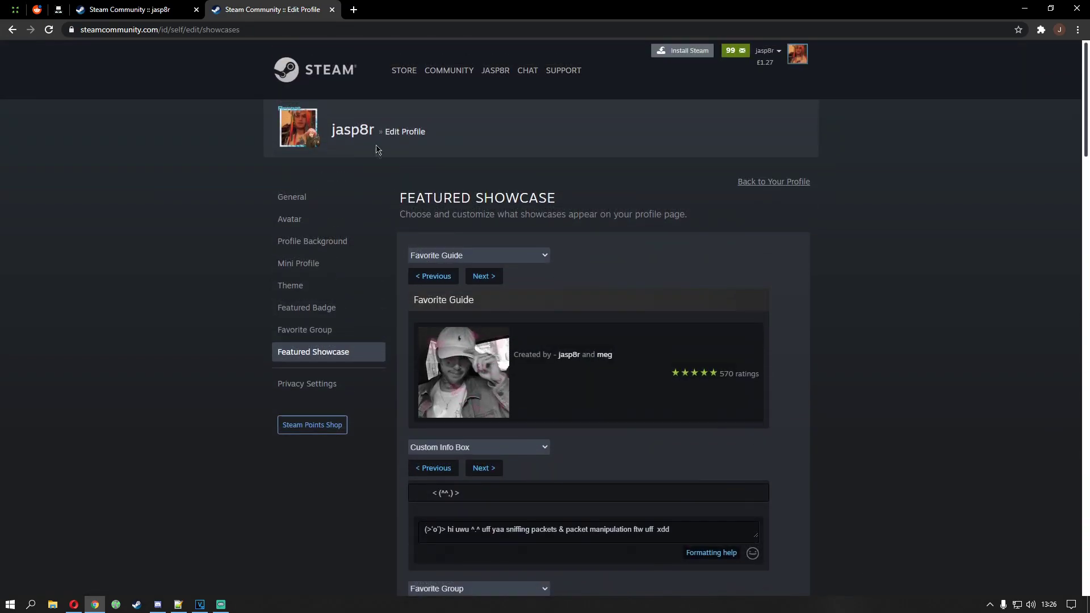
{"action": "left_click", "coordinate": [367, 139]}
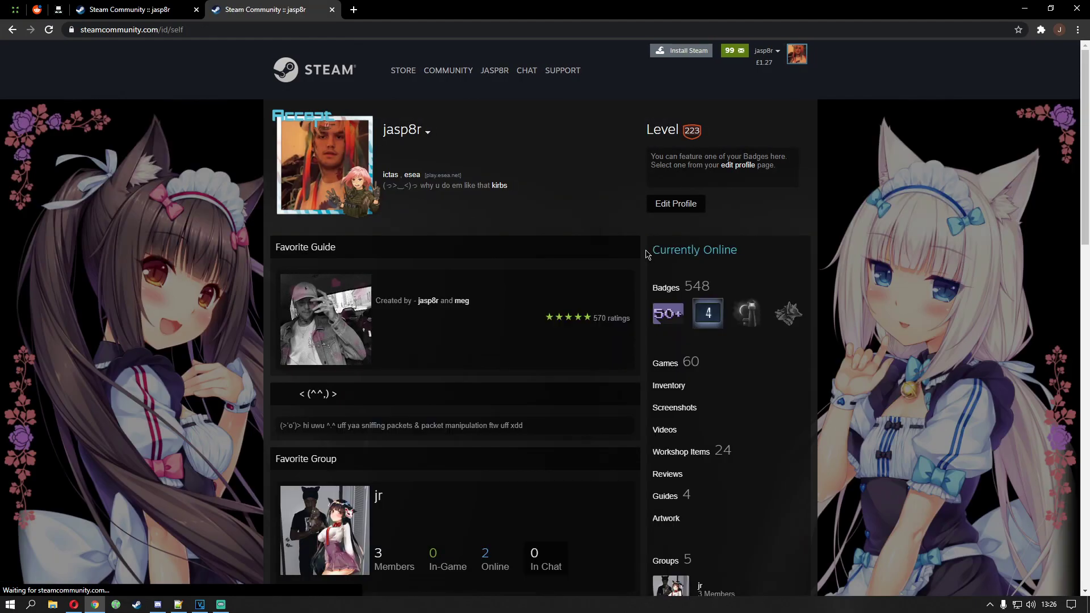
{"action": "scroll", "coordinate": [451, 178], "scroll_direction": "down", "scroll_amount": 6}
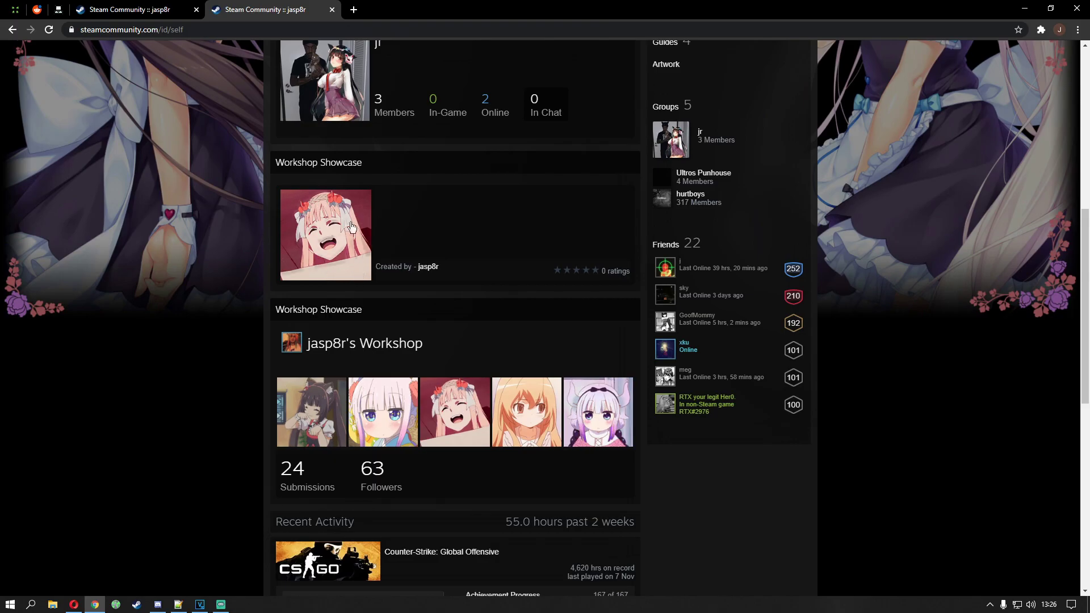
{"action": "scroll", "coordinate": [582, 375], "scroll_direction": "up", "scroll_amount": 7}
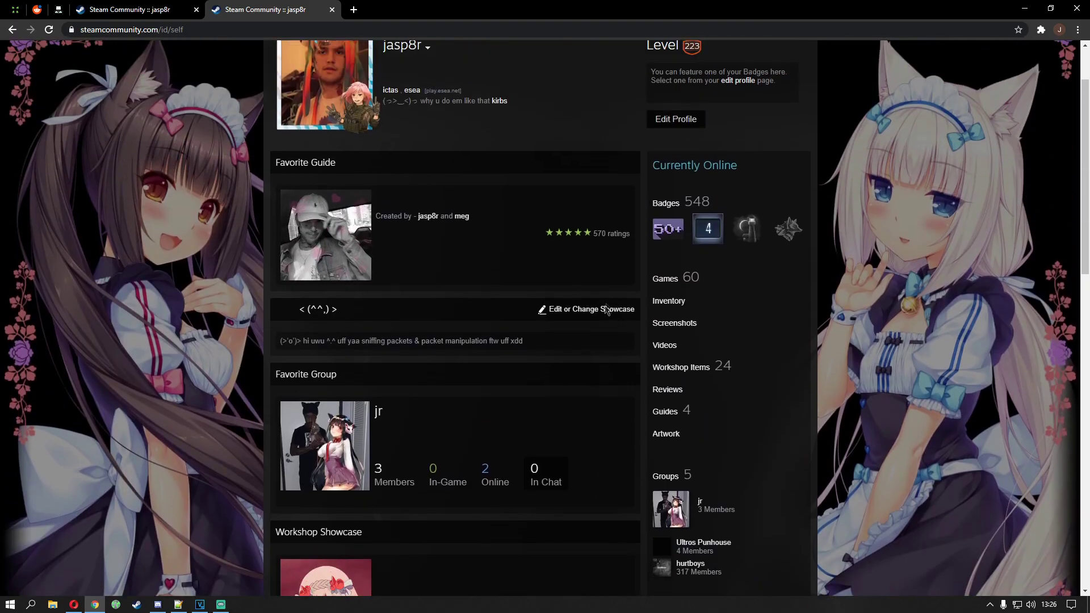
{"action": "scroll", "coordinate": [581, 311], "scroll_direction": "down", "scroll_amount": 8}
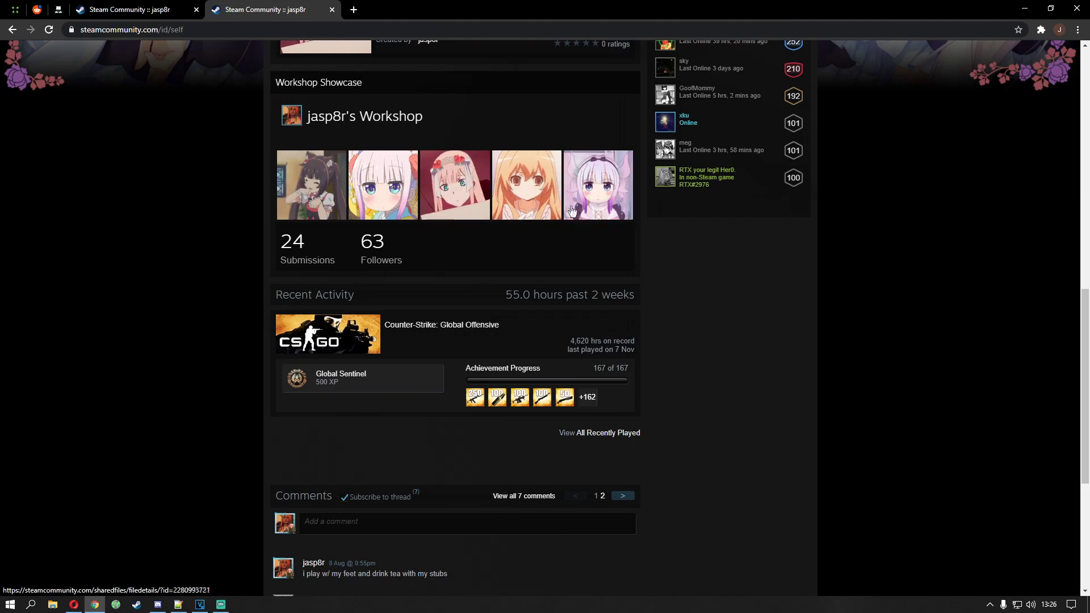
{"action": "scroll", "coordinate": [571, 212], "scroll_direction": "up", "scroll_amount": 8}
Step: Browse the selectable items for the last slot of Your Workshop Showcase, leaving the selection without choosing one
{"action": "left_click", "coordinate": [685, 205]}
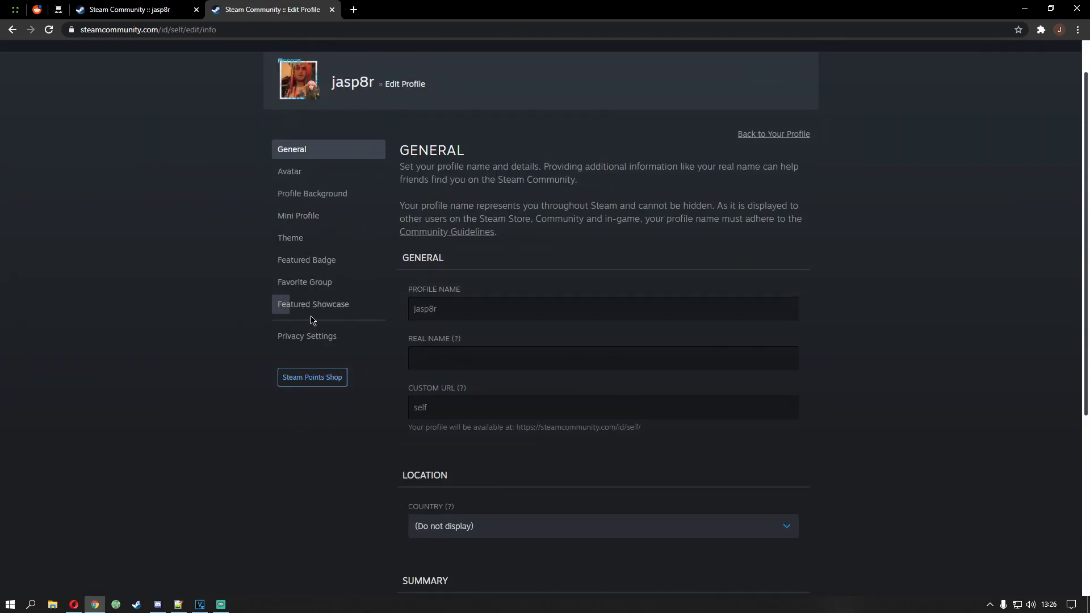
{"action": "left_click", "coordinate": [328, 312]}
{"action": "scroll", "coordinate": [547, 360], "scroll_direction": "down", "scroll_amount": 12}
{"action": "left_click", "coordinate": [728, 401]}
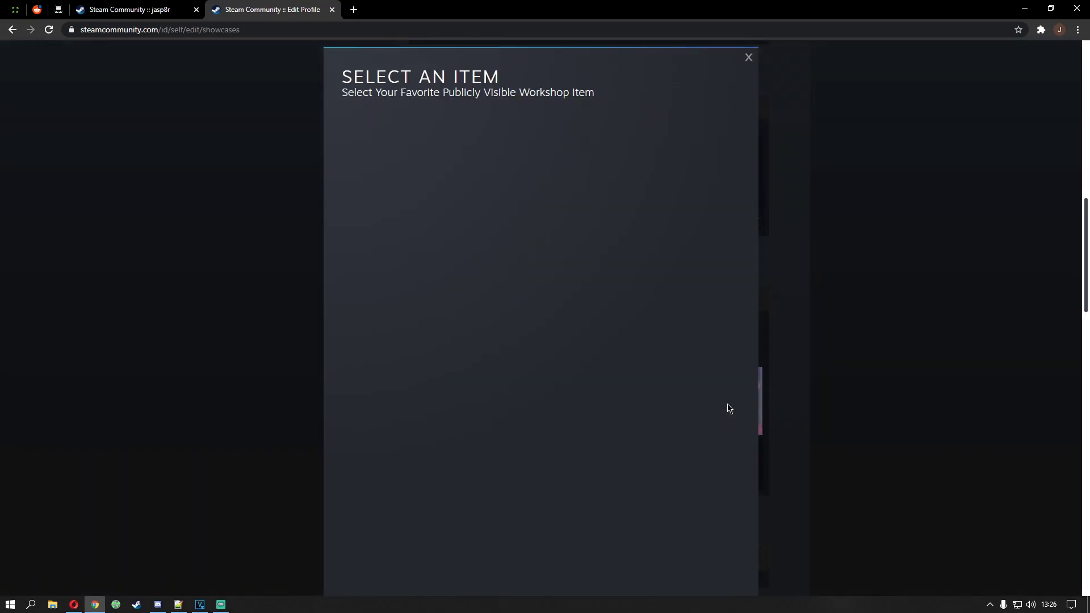
{"action": "scroll", "coordinate": [511, 369], "scroll_direction": "down", "scroll_amount": 2}
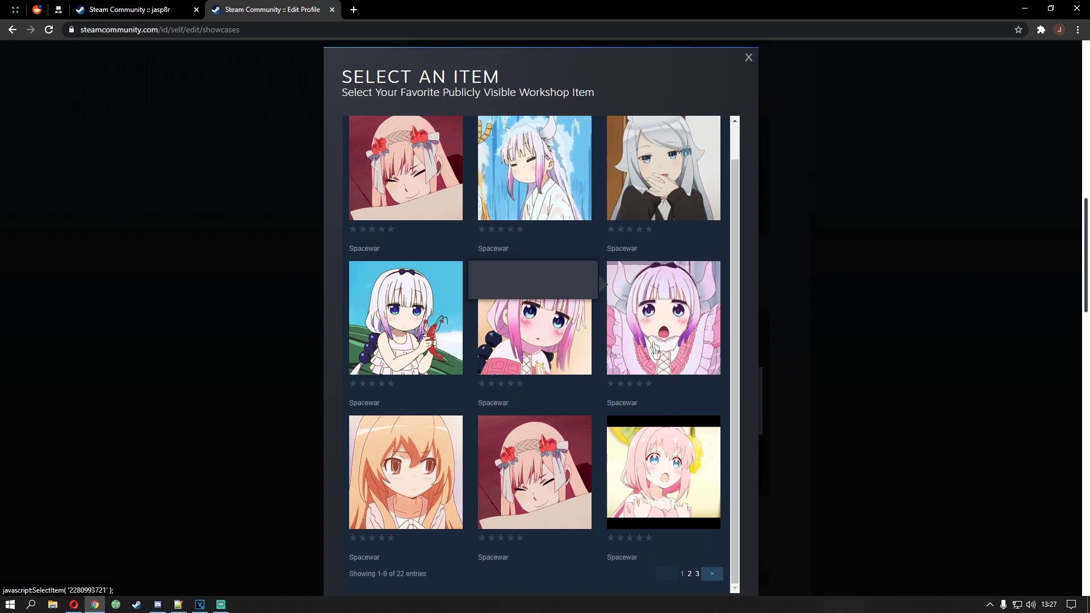
{"action": "scroll", "coordinate": [668, 361], "scroll_direction": "up", "scroll_amount": 1}
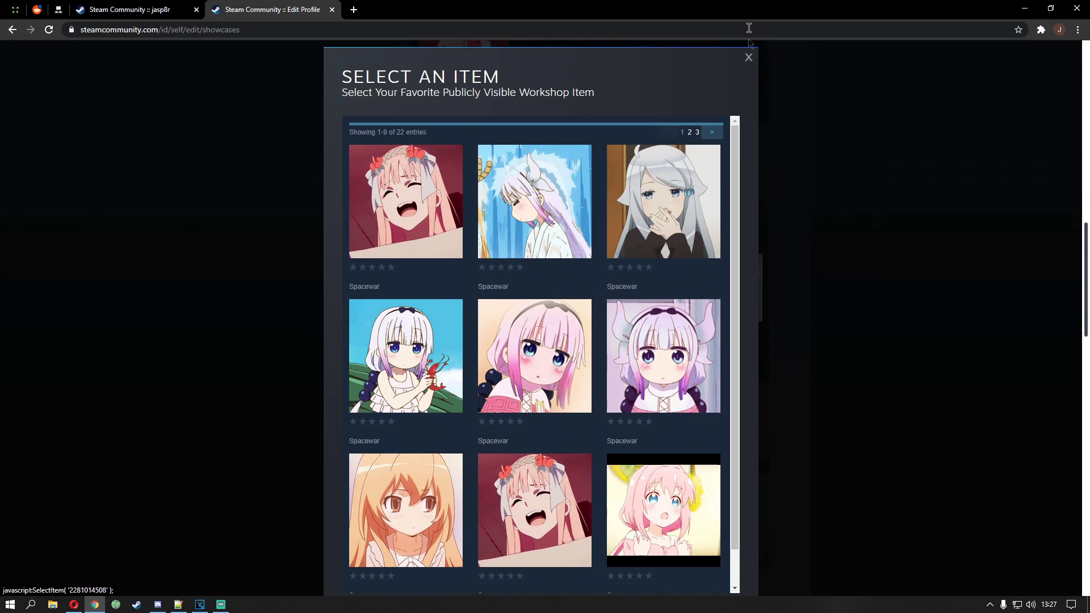
{"action": "triple_click", "coordinate": [752, 62]}
{"action": "left_click", "coordinate": [751, 60]}
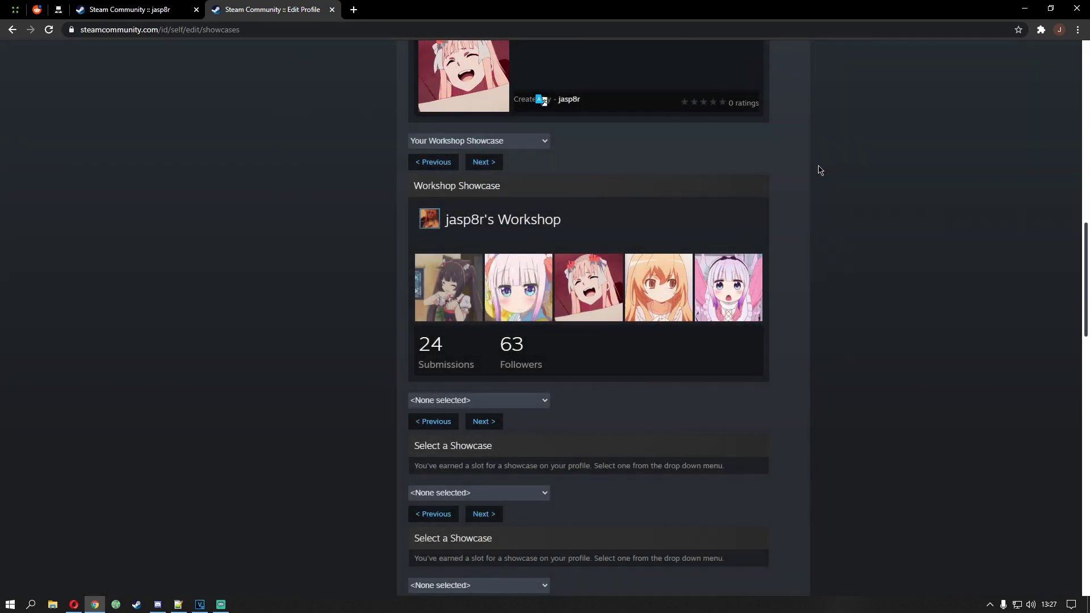
Step: Leave the Featured Showcase settings and go back to your own profile page
{"action": "scroll", "coordinate": [886, 170], "scroll_direction": "up", "scroll_amount": 10}
{"action": "left_click", "coordinate": [771, 54]}
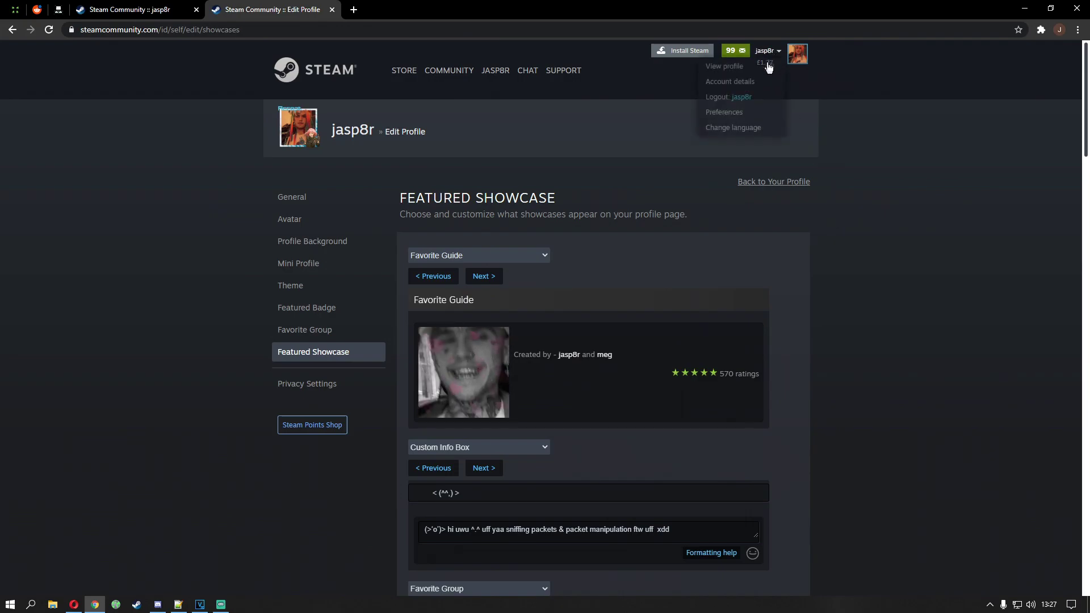
{"action": "left_click", "coordinate": [750, 71]}
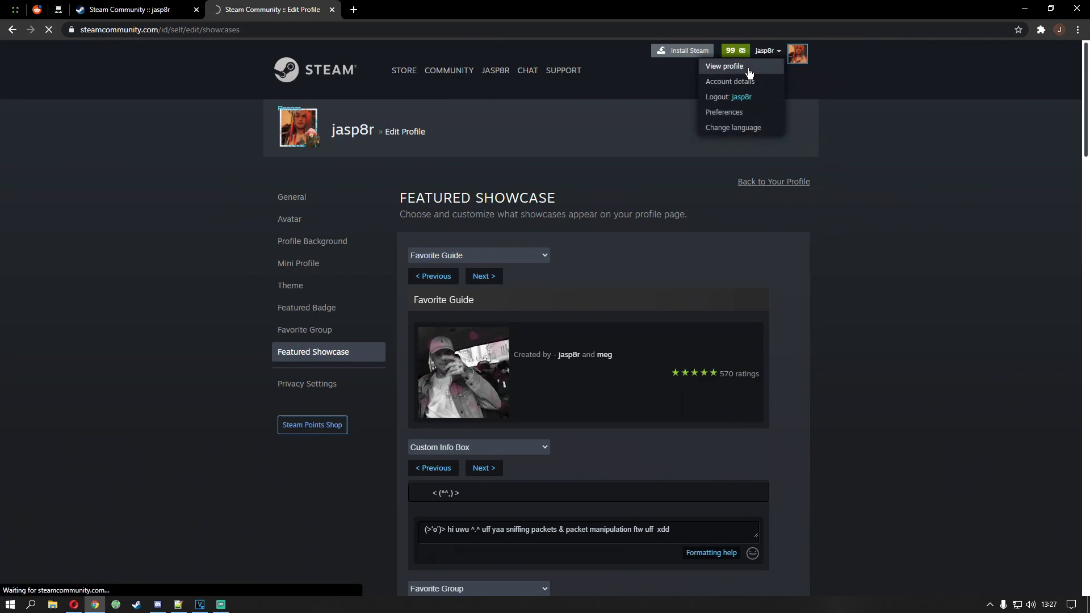